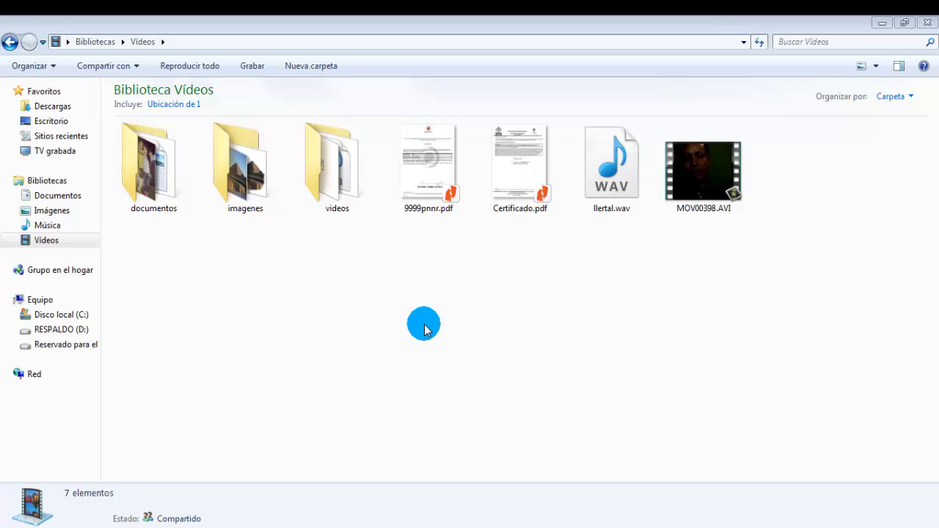
{"action": "left_click", "coordinate": [435, 310]}
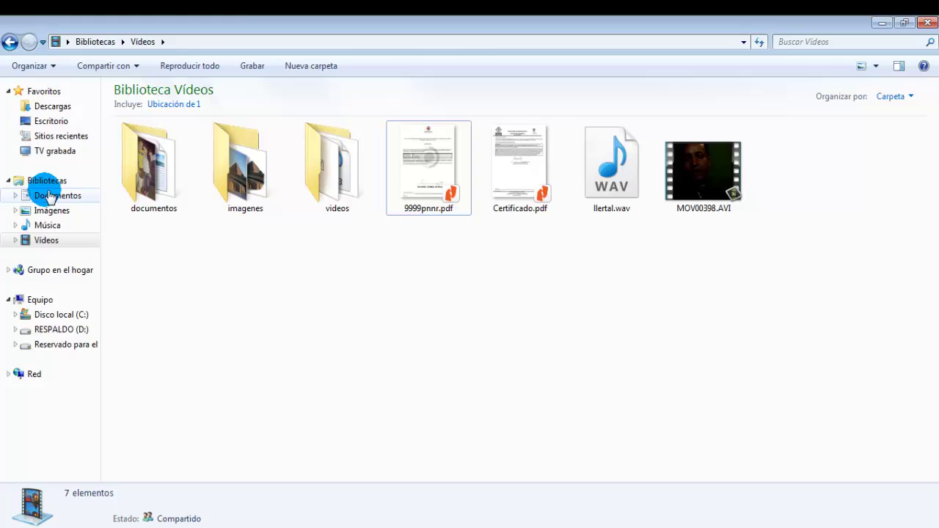
{"action": "left_click", "coordinate": [45, 240]}
{"action": "left_click", "coordinate": [47, 226]}
{"action": "left_click", "coordinate": [46, 240]}
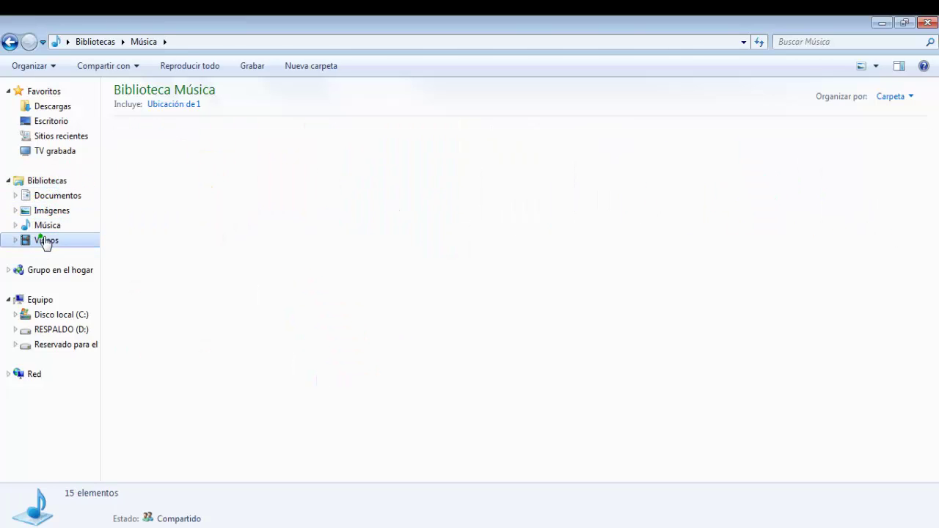
Create a new text document in the Vídeos library, keeping the default name.
{"action": "right_click", "coordinate": [330, 360]}
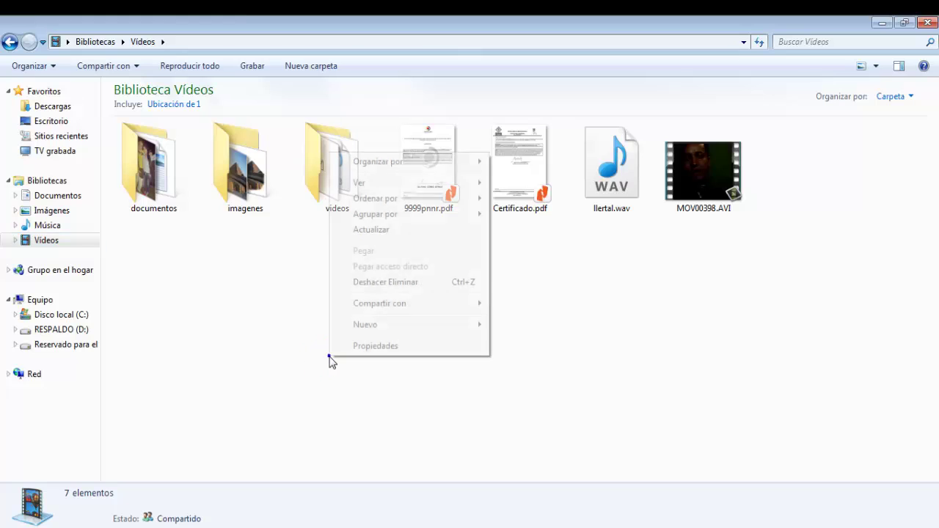
{"action": "mouse_move", "coordinate": [371, 325]}
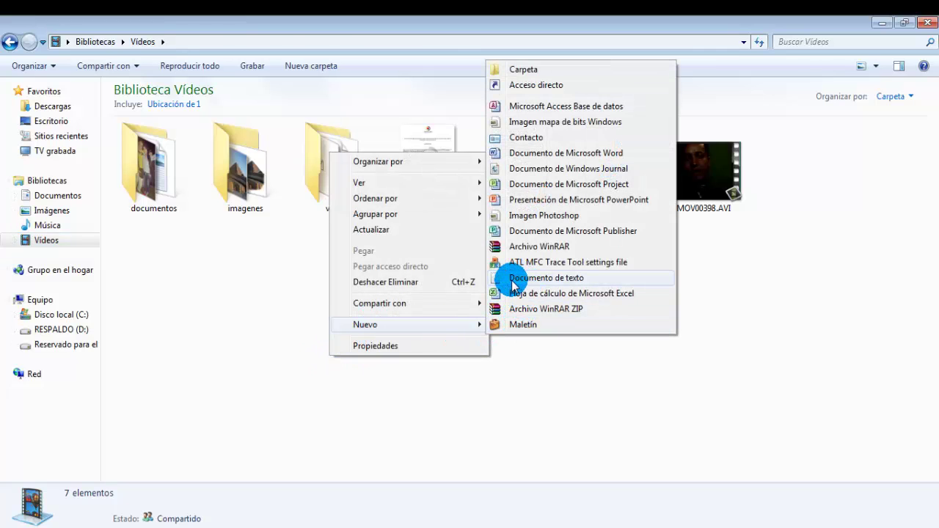
{"action": "left_click", "coordinate": [555, 278]}
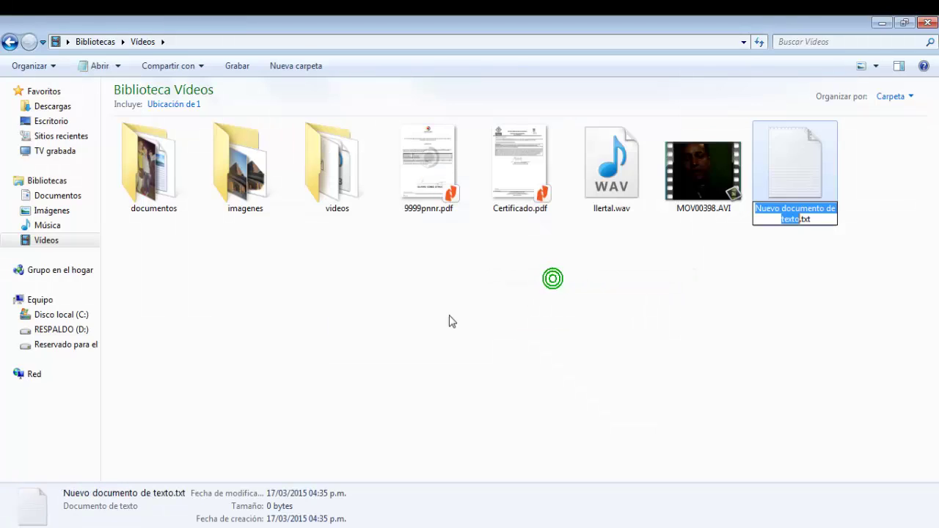
{"action": "left_click", "coordinate": [646, 304]}
Open the new text document for editing and maximize its window.
{"action": "left_click", "coordinate": [781, 213]}
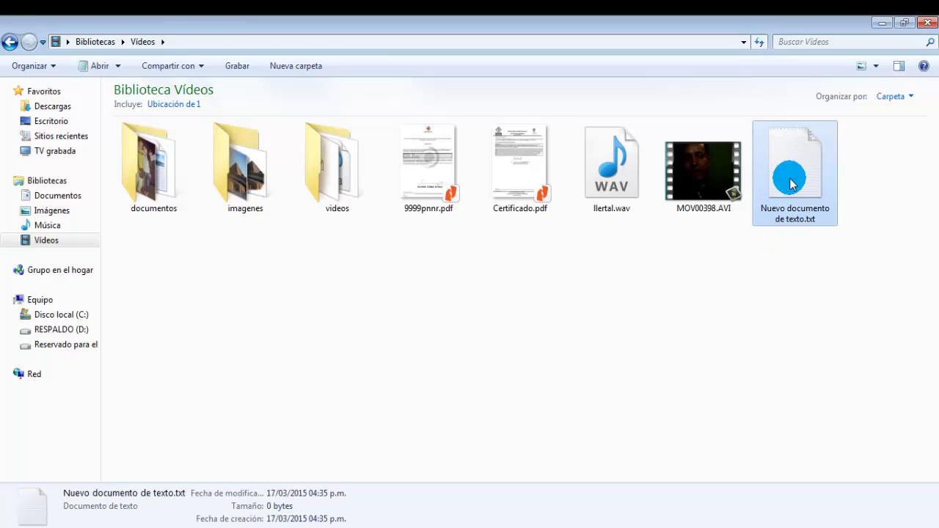
{"action": "right_click", "coordinate": [791, 184]}
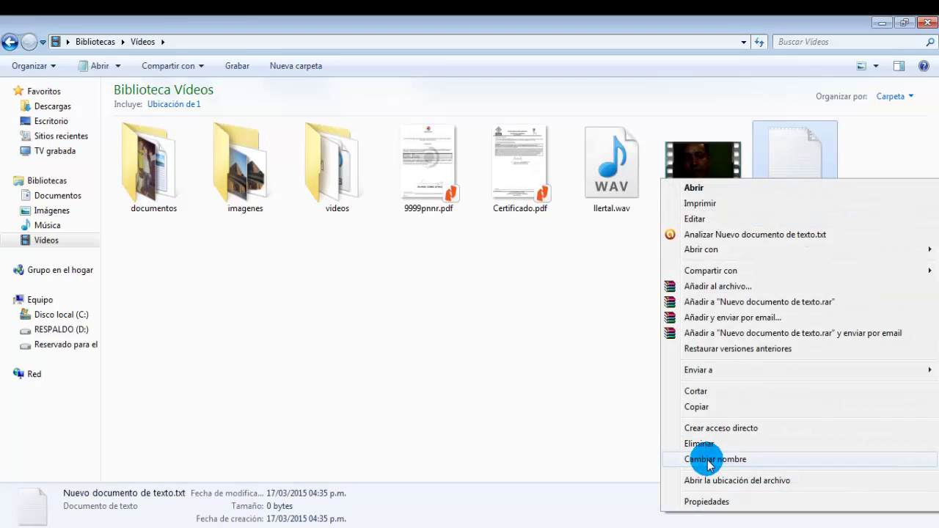
{"action": "left_click", "coordinate": [740, 205]}
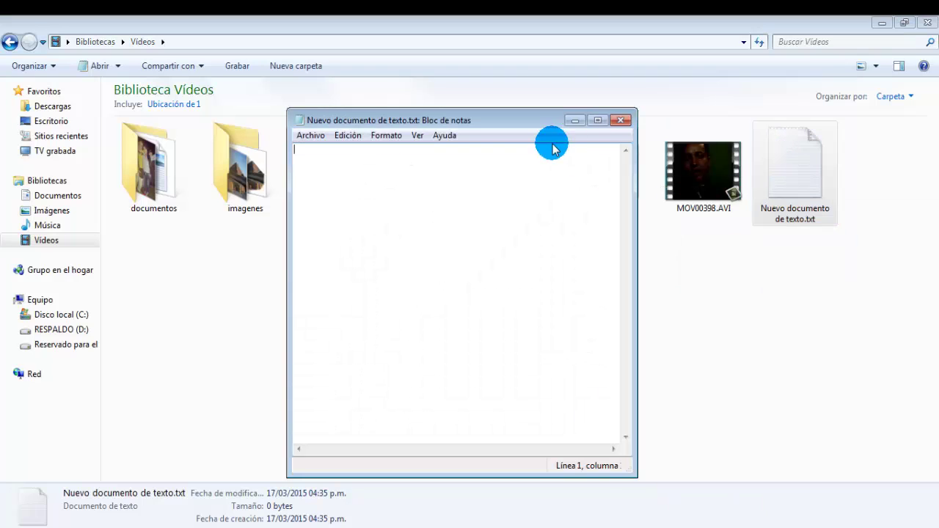
{"action": "left_click", "coordinate": [599, 120]}
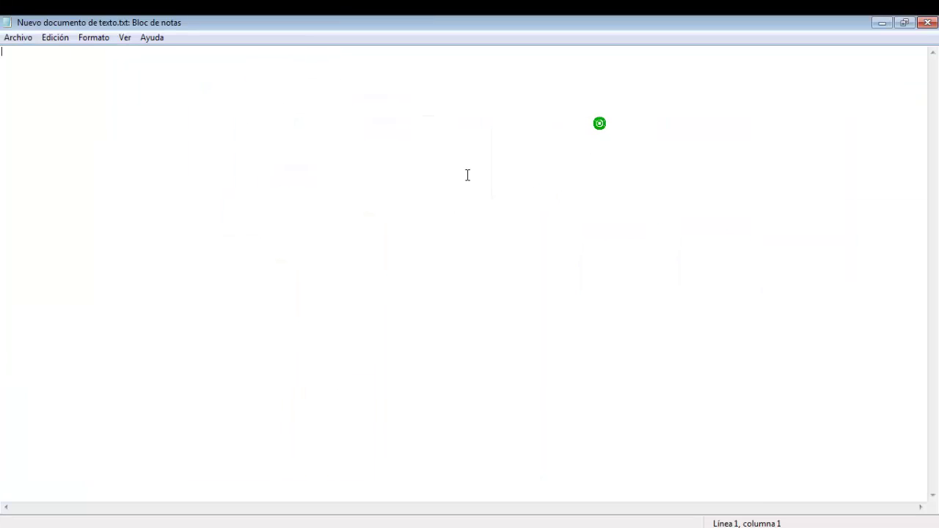
Save the empty document as .htaccess in the Vídeos library and close it.
{"action": "left_click", "coordinate": [13, 37]}
{"action": "left_click", "coordinate": [256, 109]}
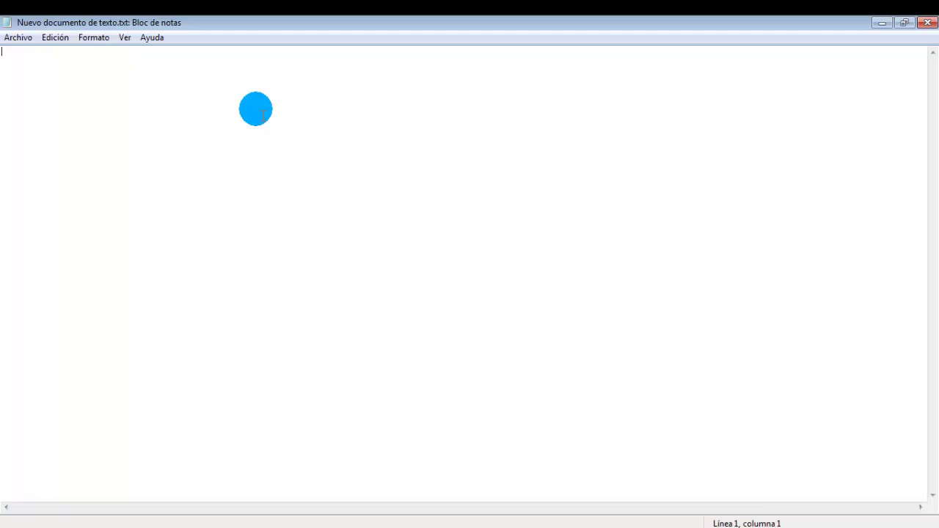
{"action": "left_click", "coordinate": [19, 39]}
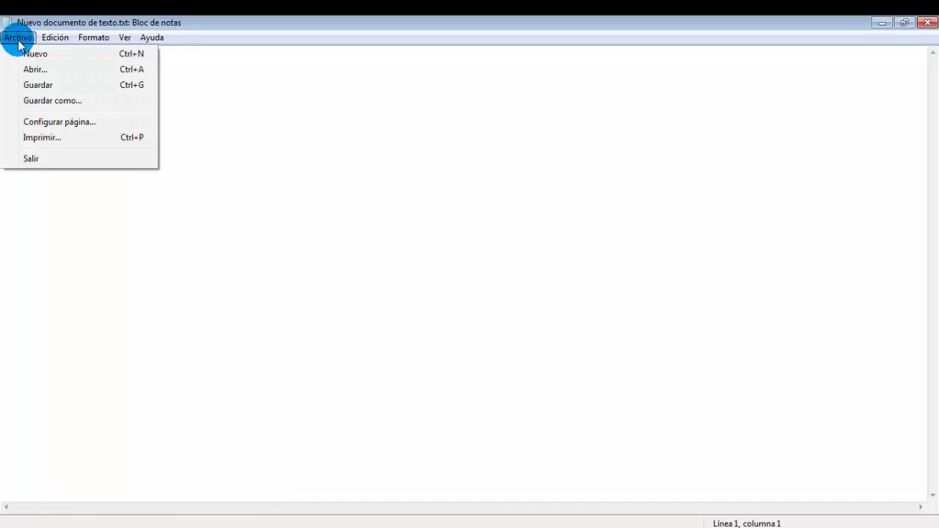
{"action": "left_click", "coordinate": [21, 41]}
{"action": "left_click", "coordinate": [25, 43]}
{"action": "left_click", "coordinate": [32, 100]}
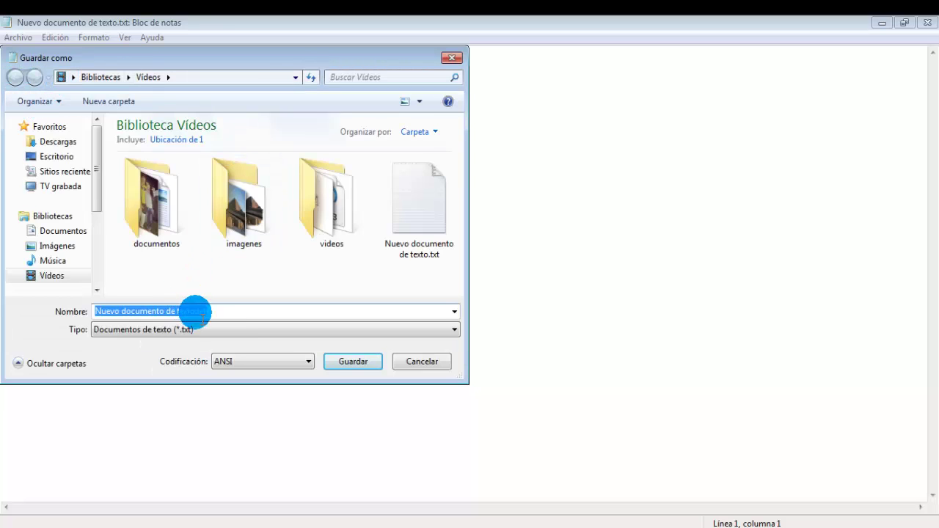
{"action": "left_click_drag", "start_coordinate": [195, 311], "coordinate": [90, 307]}
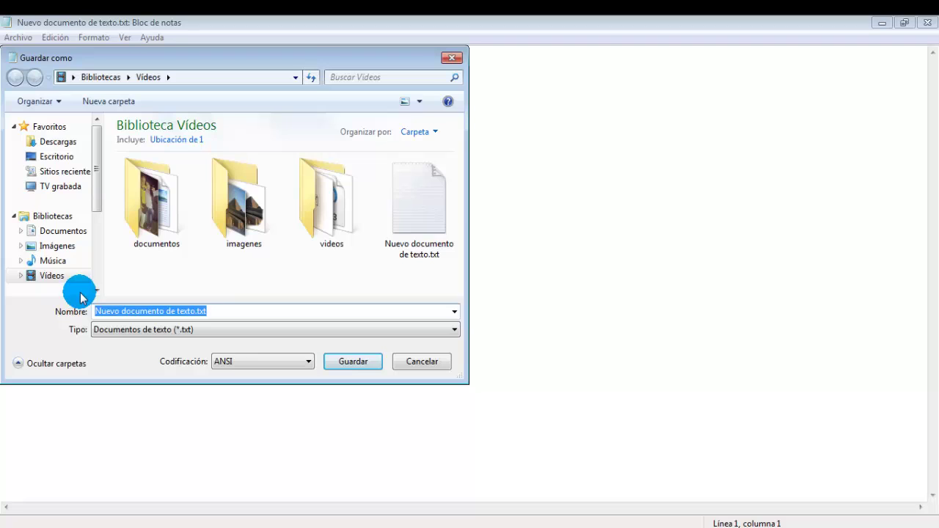
{"action": "key", "text": "BackSpace"}
{"action": "type", "text": ".htac"}
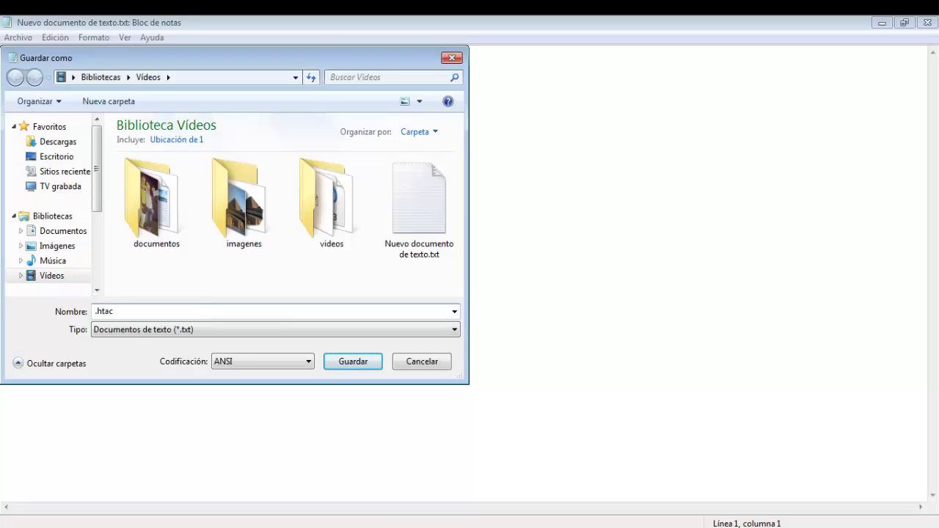
{"action": "type", "text": "cess"}
{"action": "left_click", "coordinate": [358, 362]}
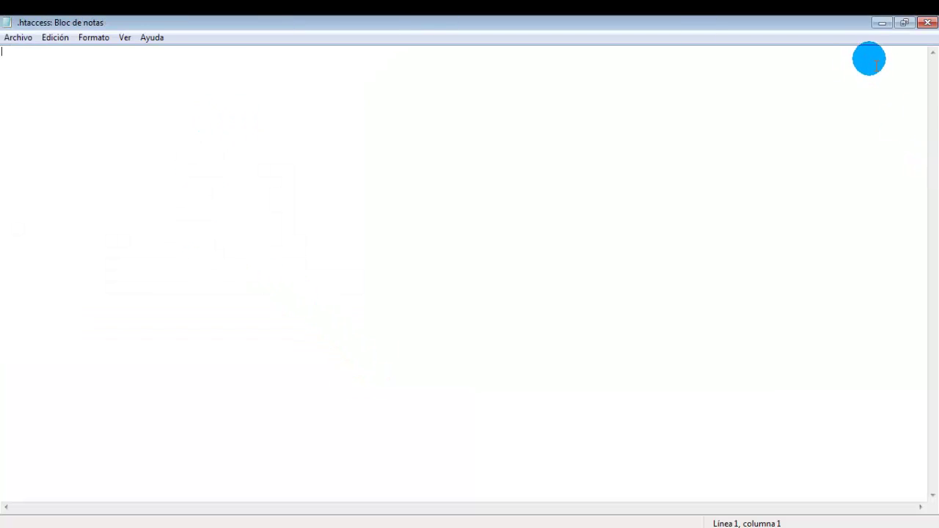
{"action": "left_click", "coordinate": [923, 28]}
{"action": "left_click", "coordinate": [816, 239]}
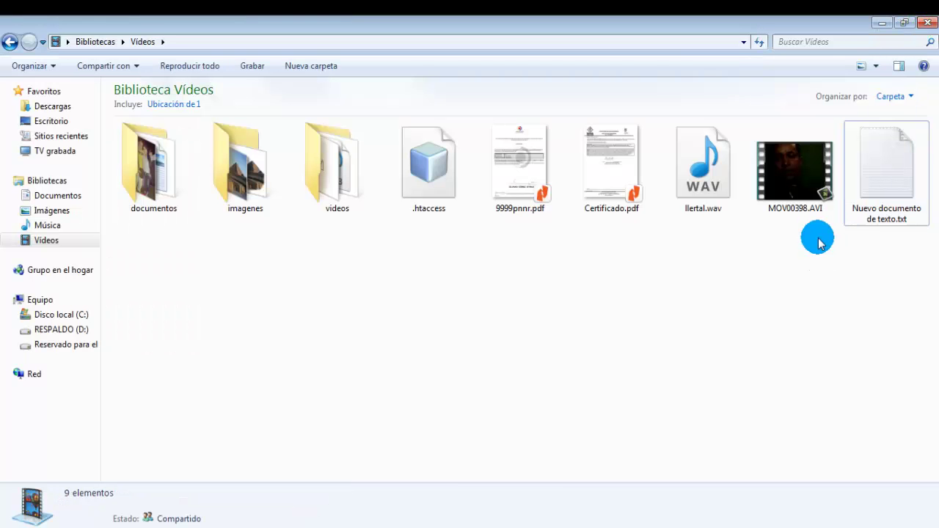
{"action": "left_click", "coordinate": [428, 204]}
{"action": "right_click", "coordinate": [425, 247]}
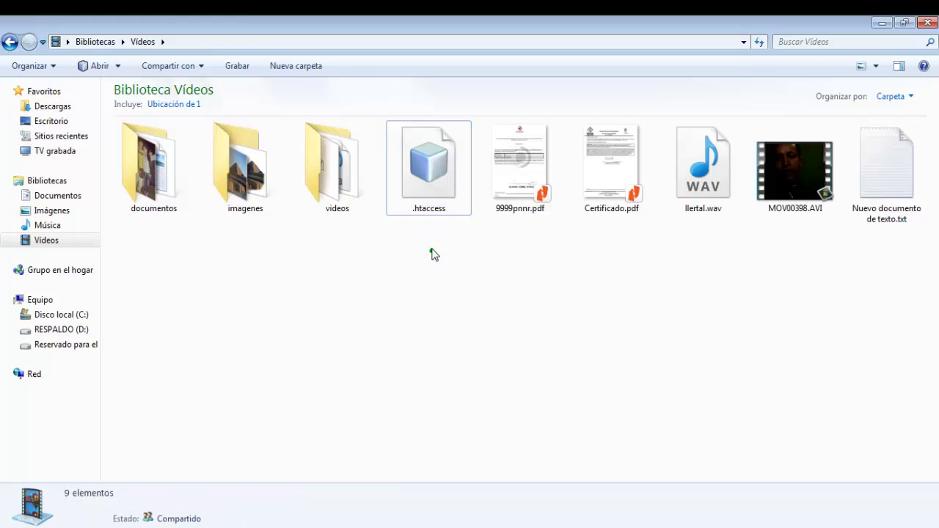
{"action": "left_click", "coordinate": [896, 192]}
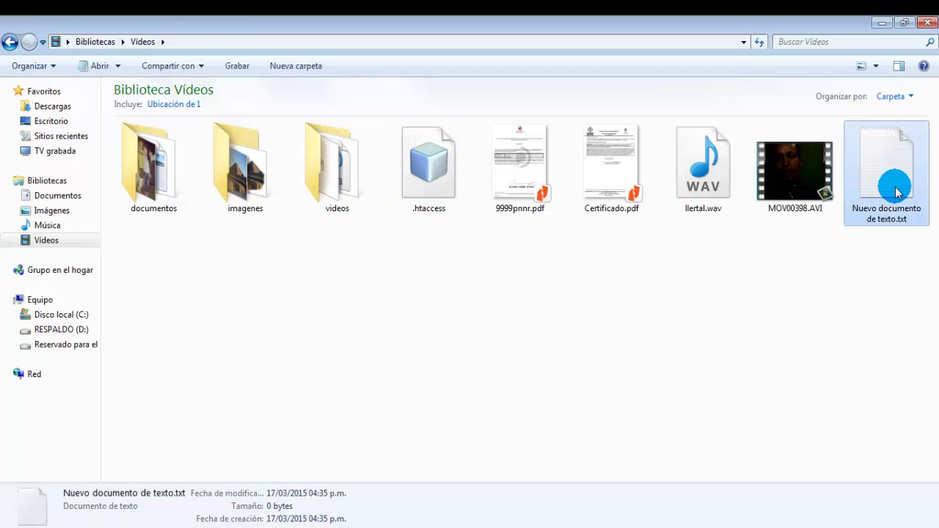
{"action": "left_click", "coordinate": [430, 188]}
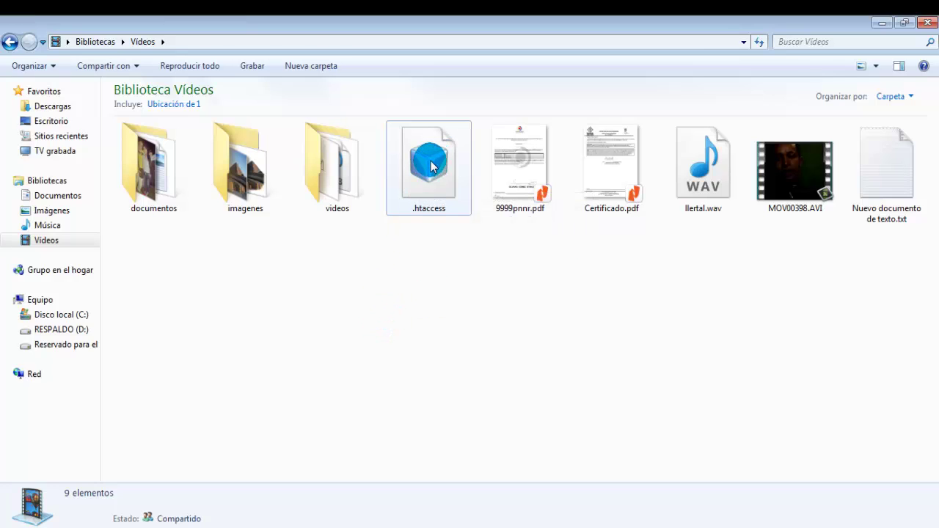
{"action": "left_click", "coordinate": [424, 185]}
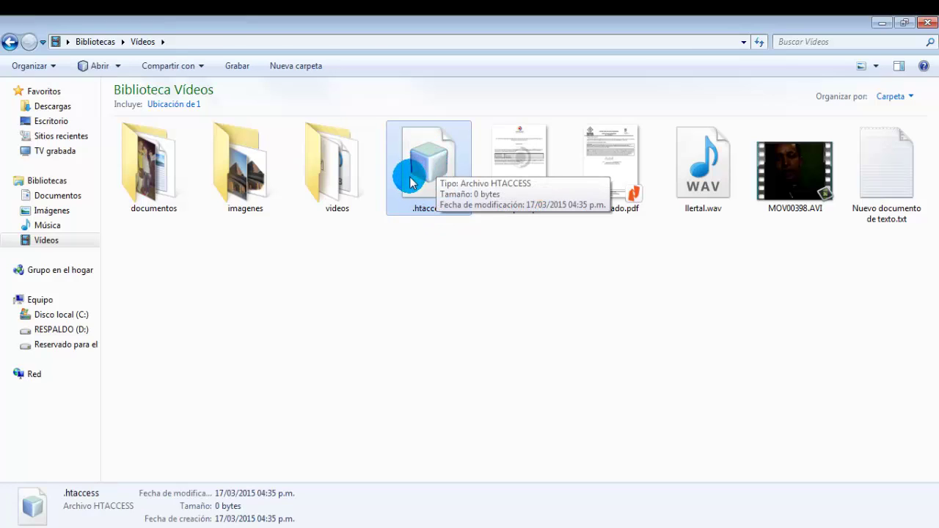
{"action": "left_click", "coordinate": [466, 299]}
Copy the .htaccess file from the Vídeos library to the clipboard.
{"action": "left_click", "coordinate": [434, 169]}
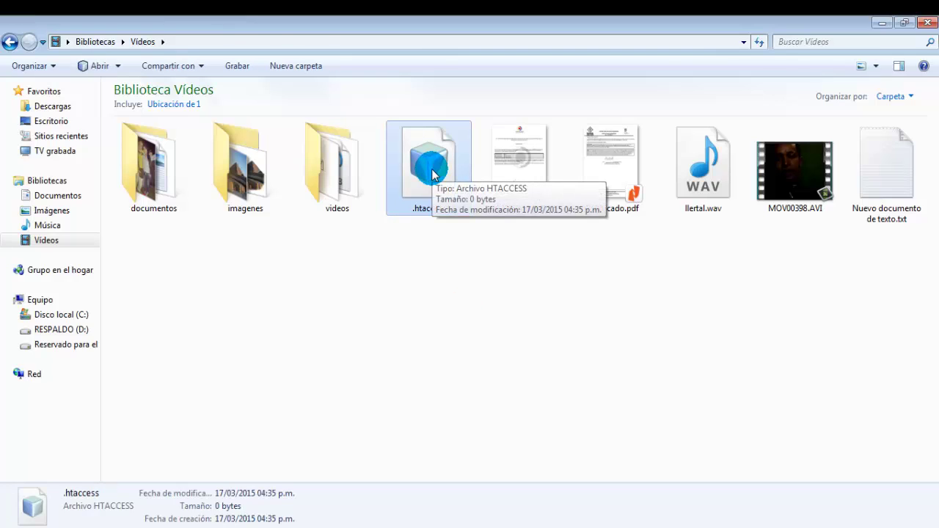
{"action": "right_click", "coordinate": [425, 170]}
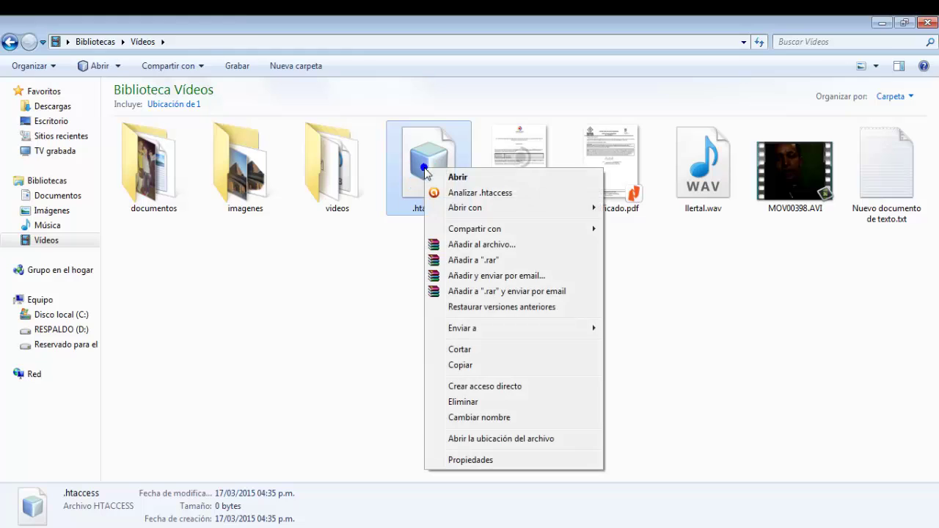
{"action": "left_click", "coordinate": [468, 366]}
Go to the htdocs folder inside xampp on local disk C:.
{"action": "left_click", "coordinate": [64, 315]}
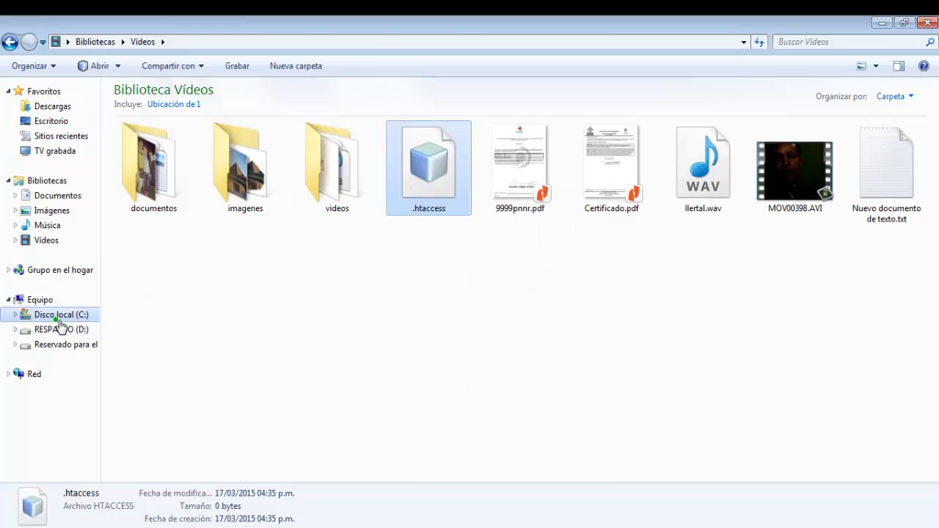
{"action": "left_click", "coordinate": [126, 408]}
{"action": "double_click", "coordinate": [126, 406]}
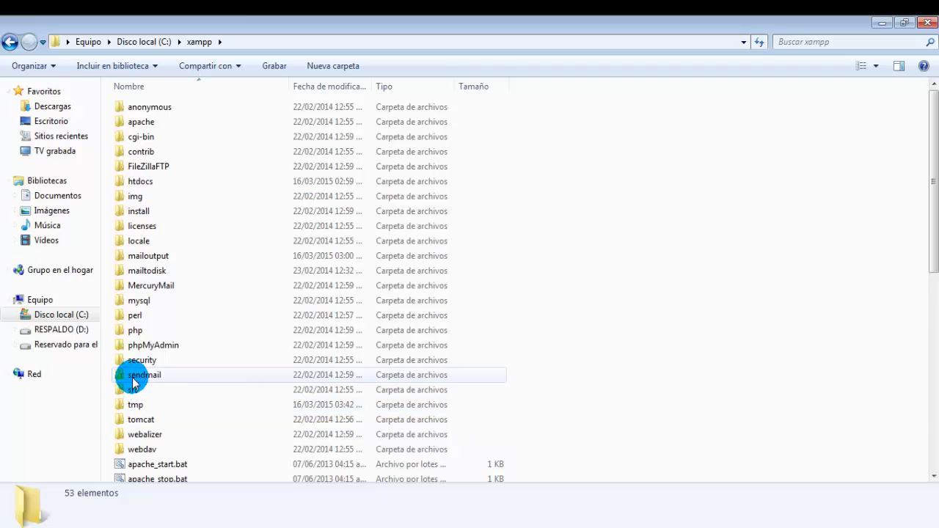
{"action": "double_click", "coordinate": [141, 189]}
{"action": "left_click", "coordinate": [143, 210]}
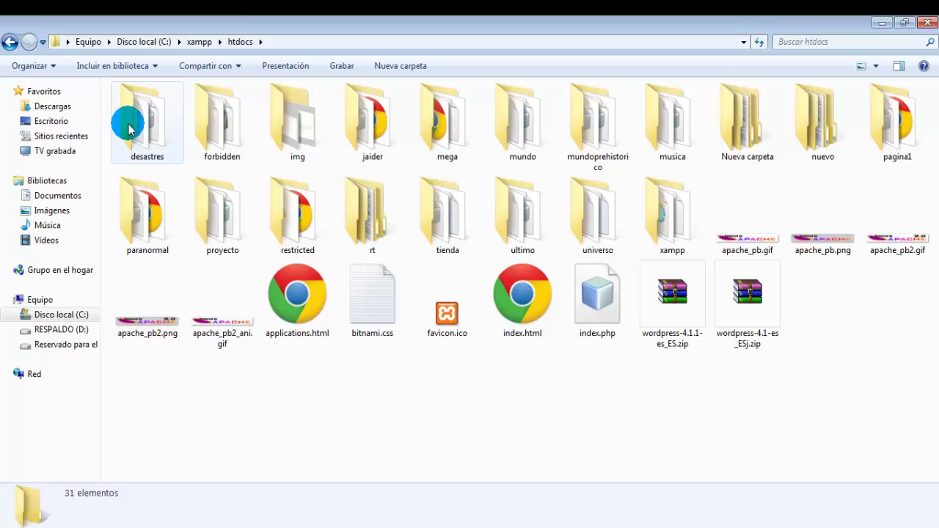
Paste the copied .htaccess file into the desastres site folder.
{"action": "mouse_move", "coordinate": [133, 133]}
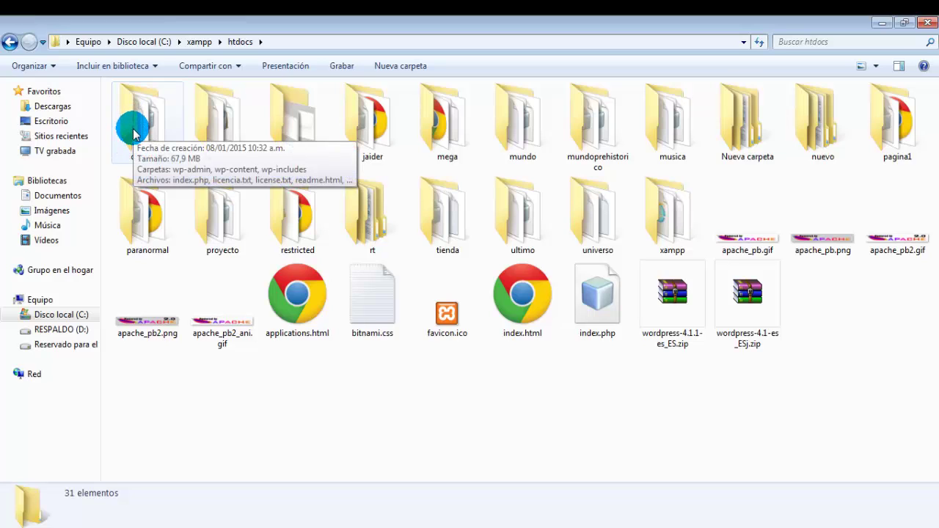
{"action": "double_click", "coordinate": [136, 130]}
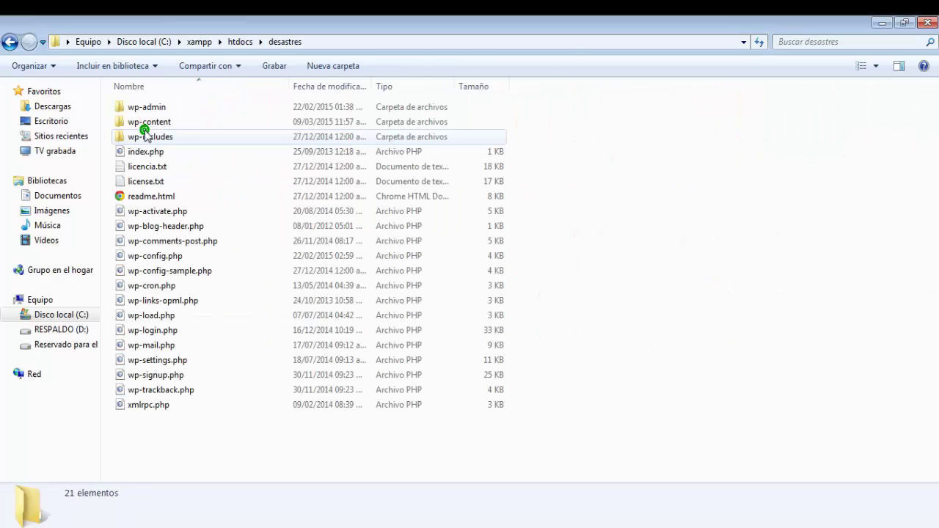
{"action": "right_click", "coordinate": [659, 316]}
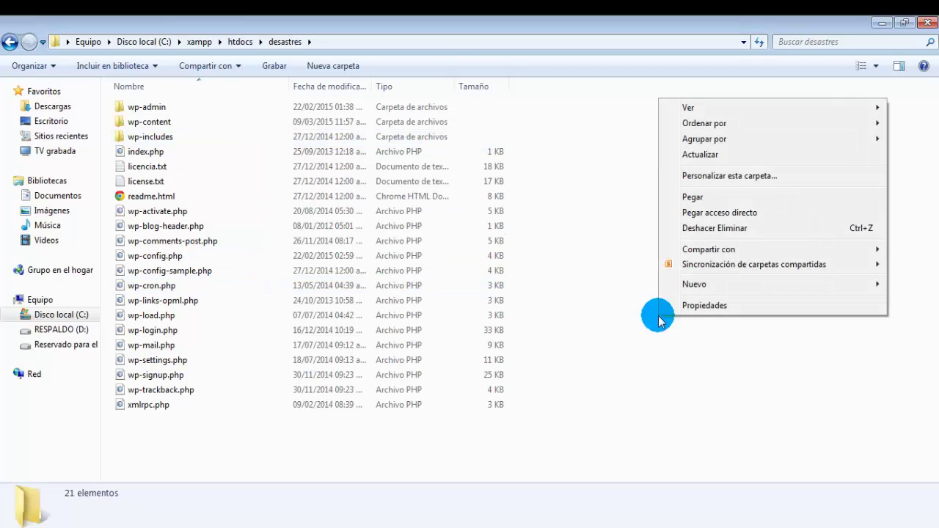
{"action": "left_click", "coordinate": [693, 198]}
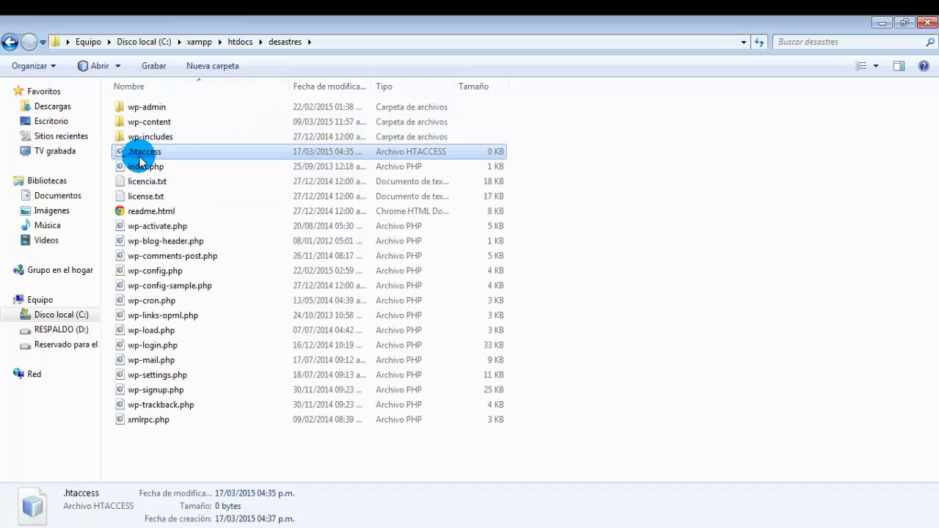
Return to htdocs and paste the .htaccess file into the mundoprehistorico folder as well.
{"action": "left_click", "coordinate": [9, 46]}
{"action": "left_click", "coordinate": [142, 119]}
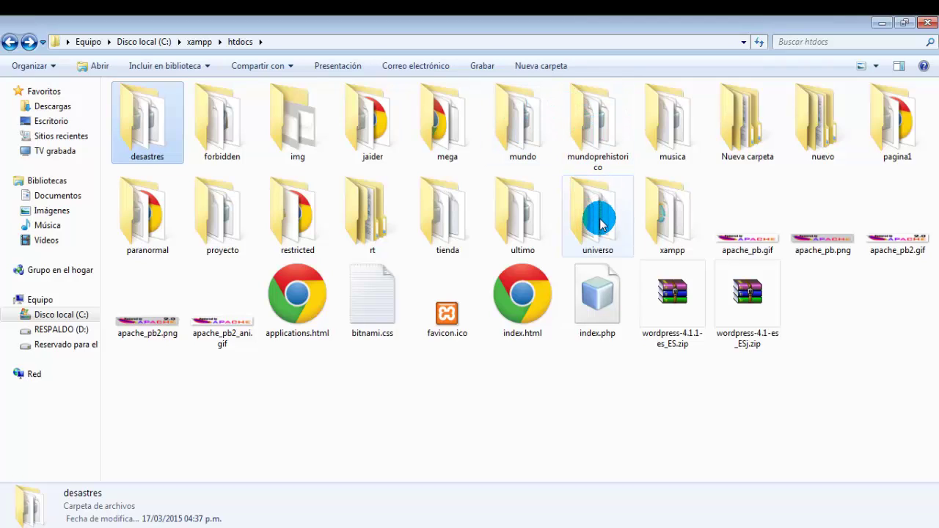
{"action": "double_click", "coordinate": [597, 143]}
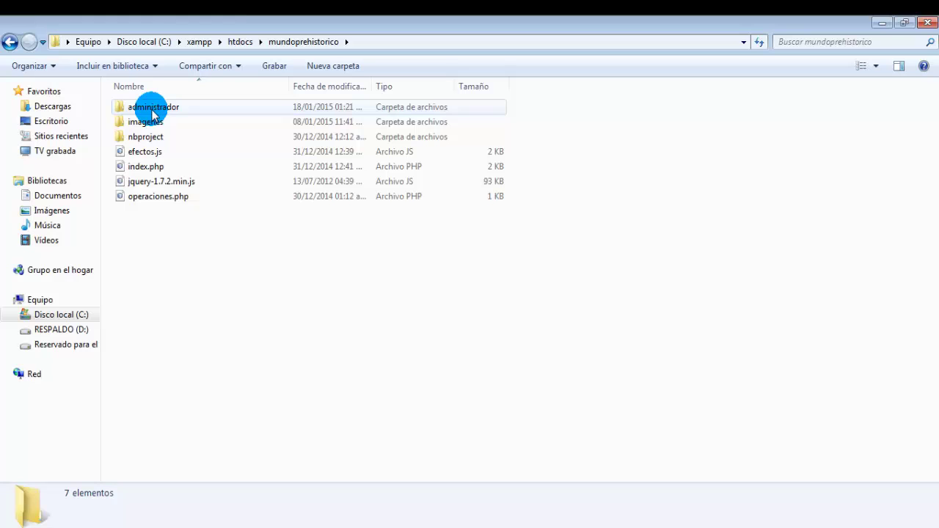
{"action": "right_click", "coordinate": [188, 256]}
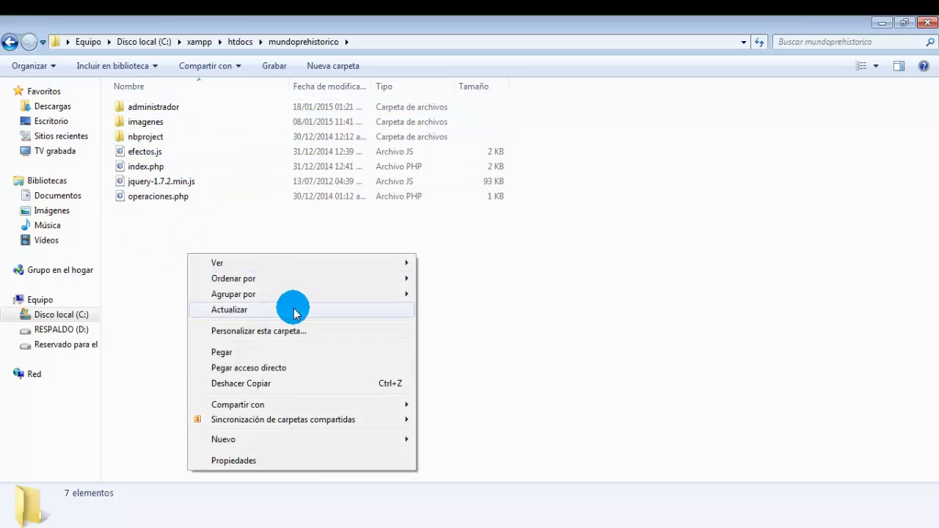
{"action": "left_click", "coordinate": [247, 353]}
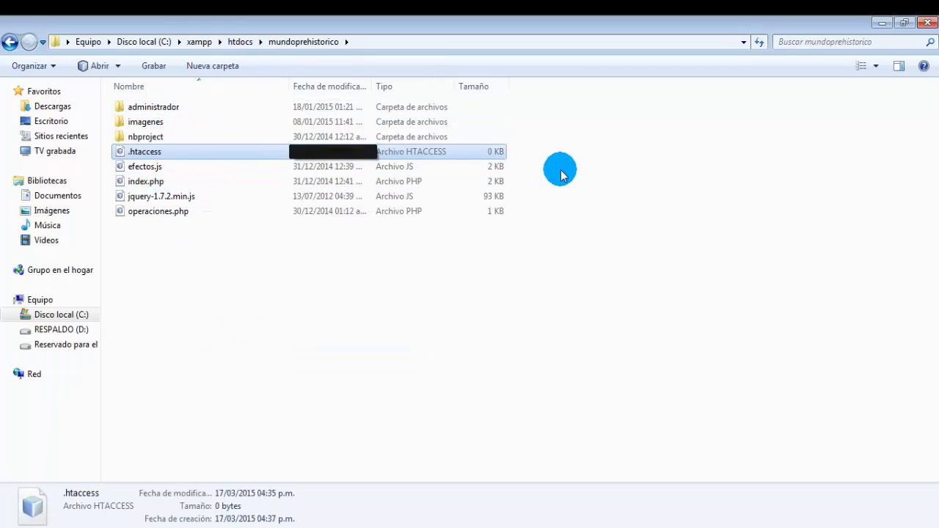
Paste the .htaccess file into the administrador folder inside mundoprehistorico as well.
{"action": "left_click", "coordinate": [188, 159]}
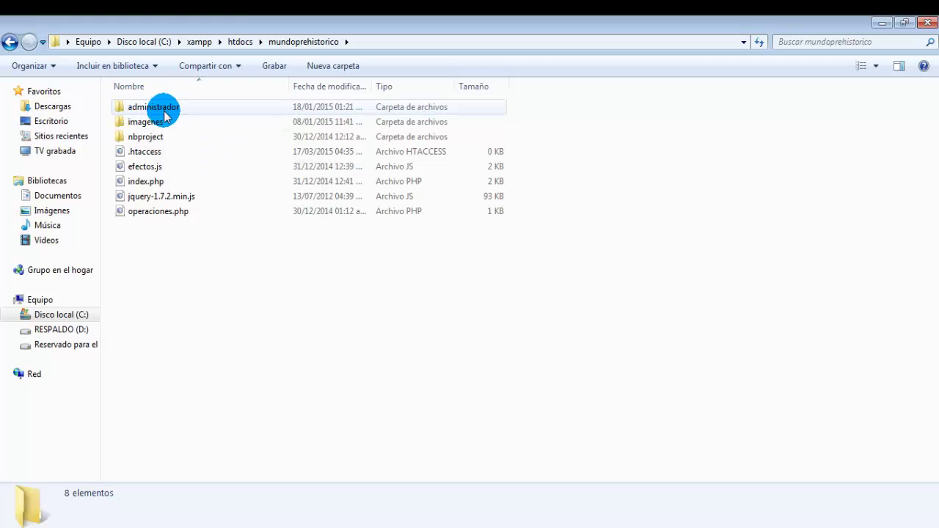
{"action": "double_click", "coordinate": [148, 110]}
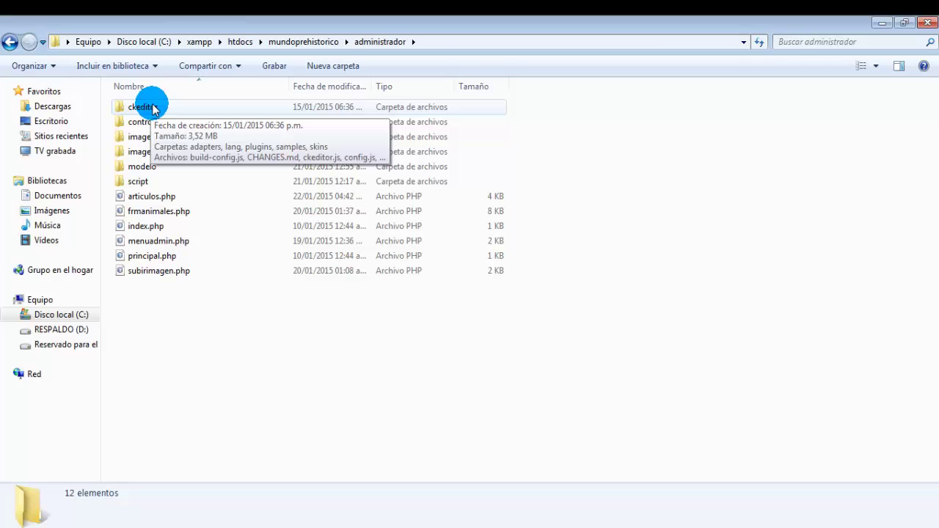
{"action": "right_click", "coordinate": [179, 353]}
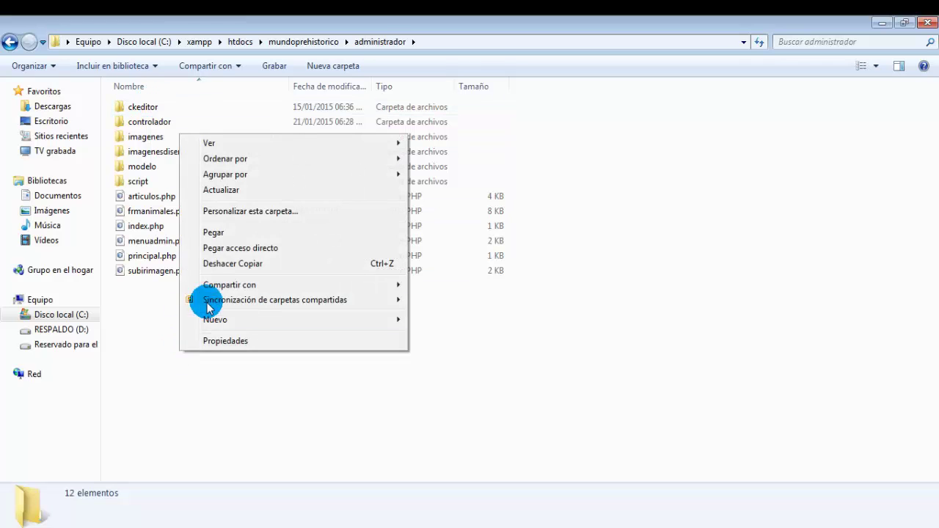
{"action": "left_click", "coordinate": [213, 232]}
{"action": "left_click", "coordinate": [296, 358]}
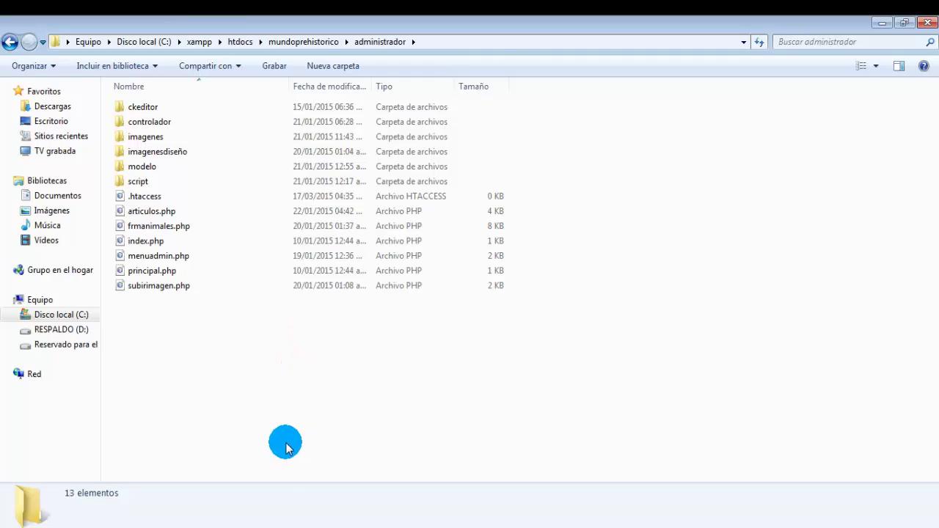
Try out editing the administrador folder's .htaccess file in Notepad, closing it without saving the trial text.
{"action": "right_click", "coordinate": [143, 201]}
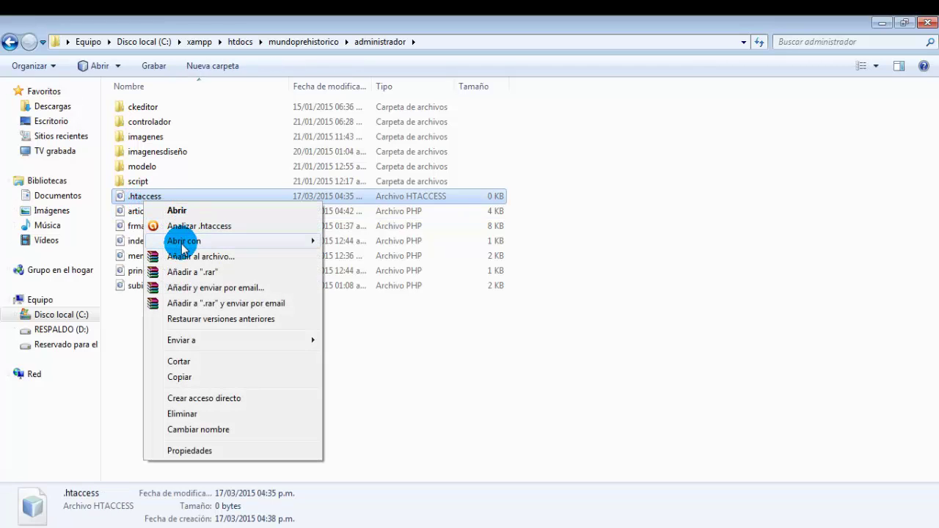
{"action": "mouse_move", "coordinate": [282, 240]}
{"action": "left_click", "coordinate": [343, 241]}
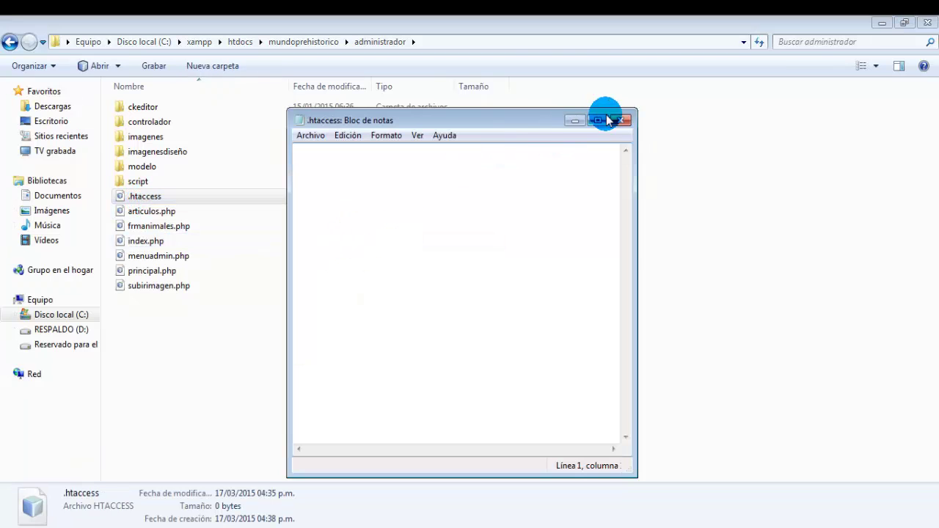
{"action": "left_click", "coordinate": [303, 151]}
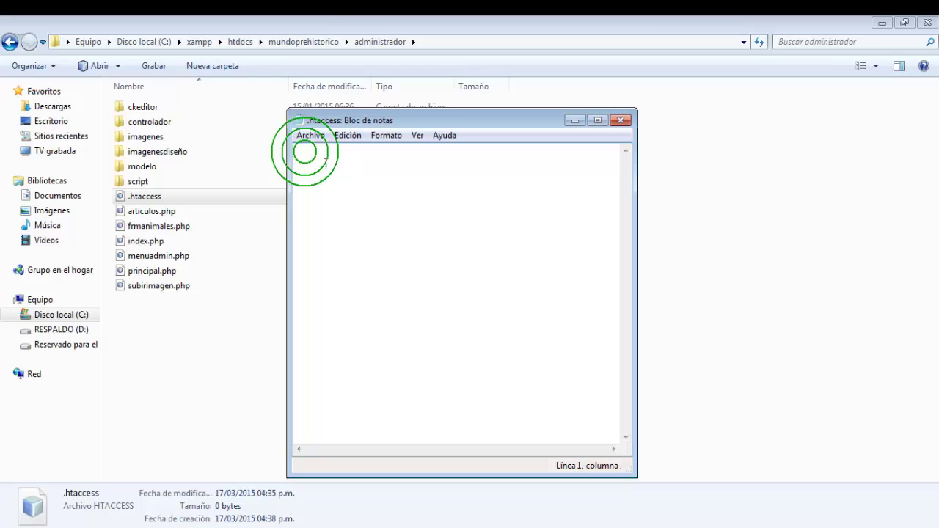
{"action": "type", "text": "r3"}
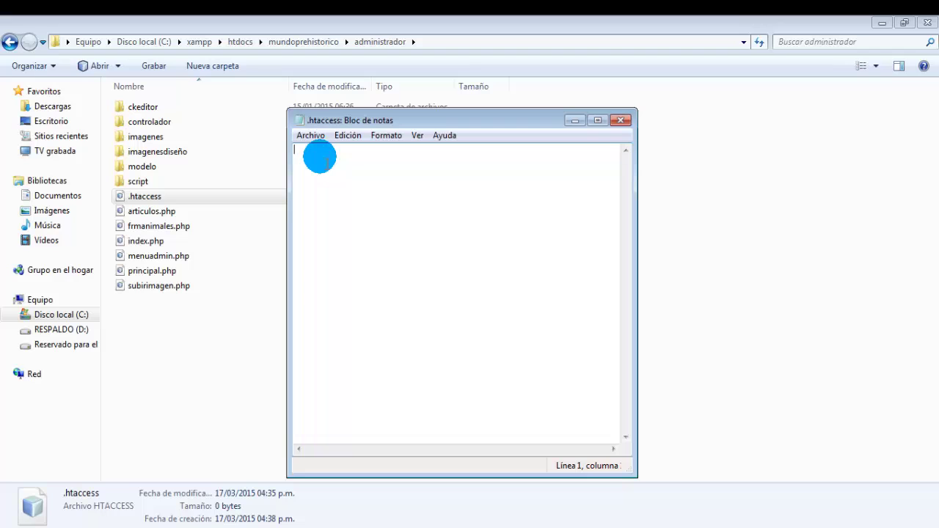
{"action": "left_click", "coordinate": [621, 120]}
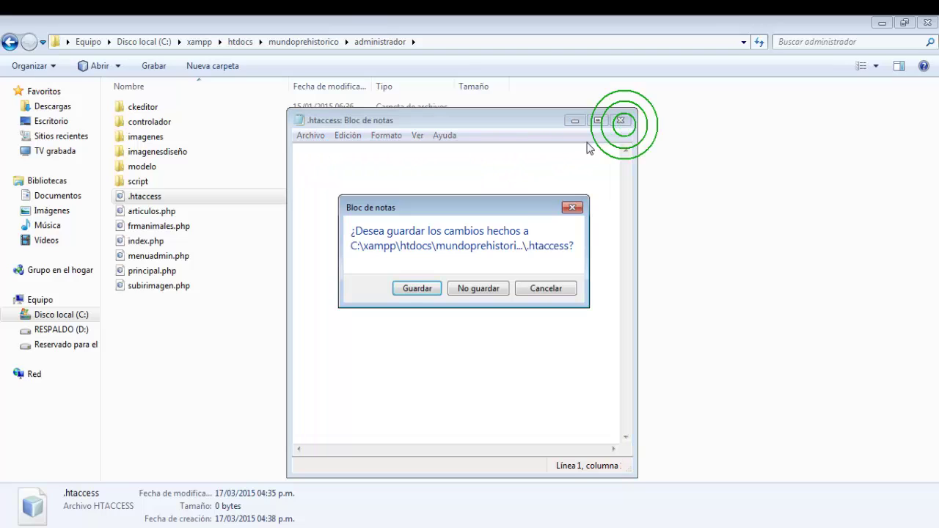
{"action": "left_click", "coordinate": [505, 292]}
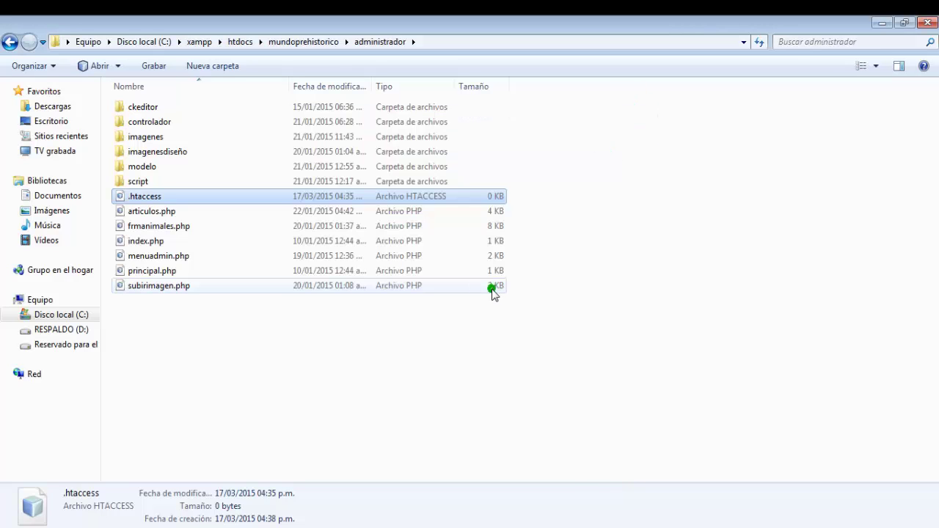
Open the administrador folder's .htaccess file in NetBeans and enter the trial text "grg" on line 1.
{"action": "double_click", "coordinate": [136, 198]}
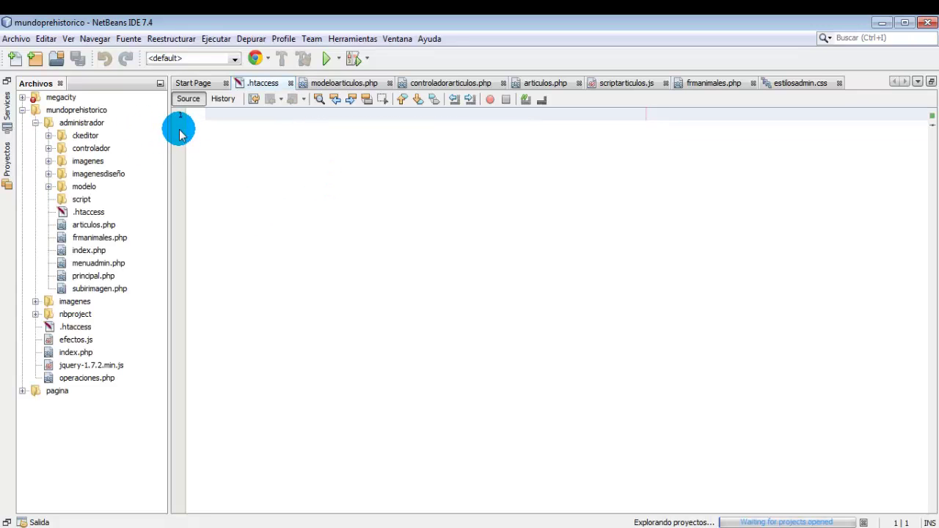
{"action": "left_click", "coordinate": [230, 118]}
{"action": "type", "text": "grg"}
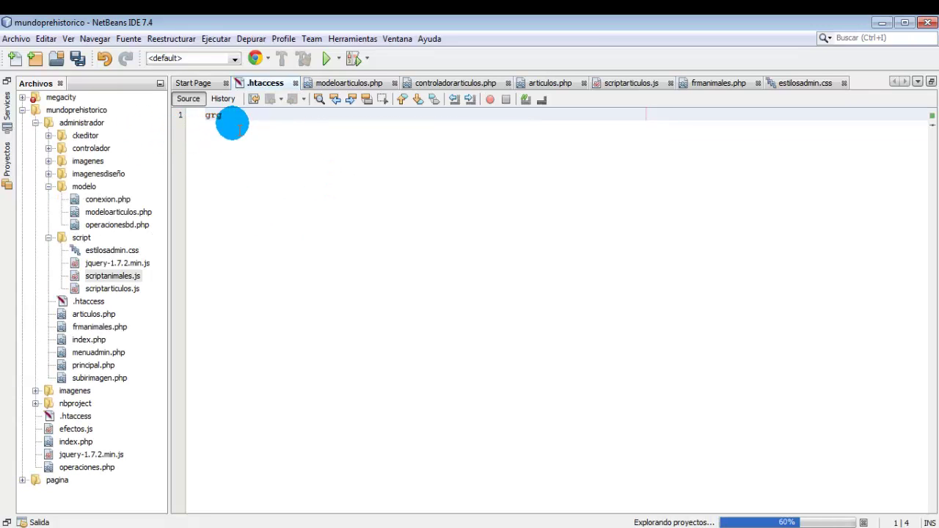